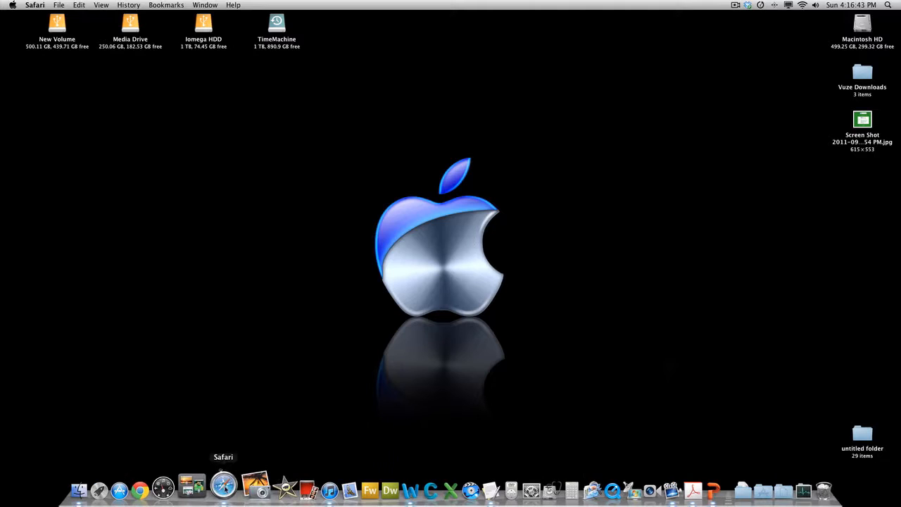
Step: Switch to Safari to bring the SkoVision site to the front
click(223, 490)
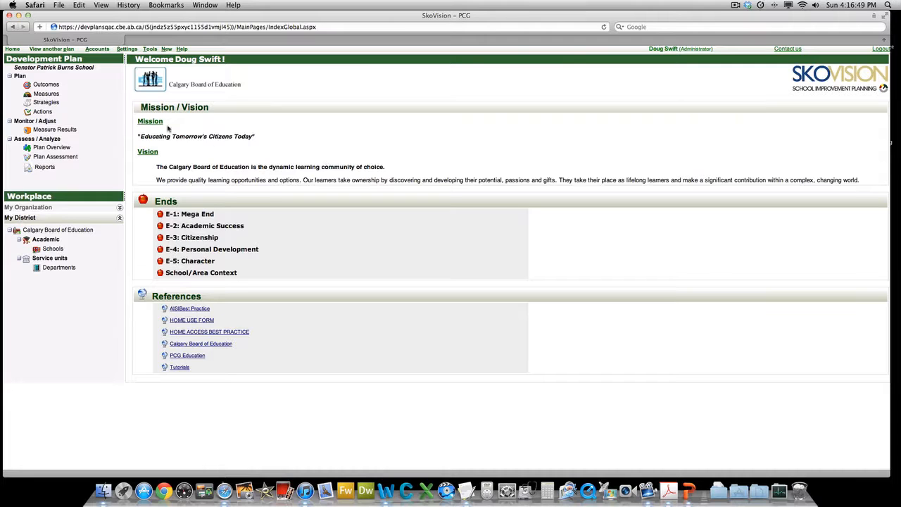
Step: Open strategy 2.1.15 (Inquiry AIBL professional development) from the Strategies list for editing
click(42, 106)
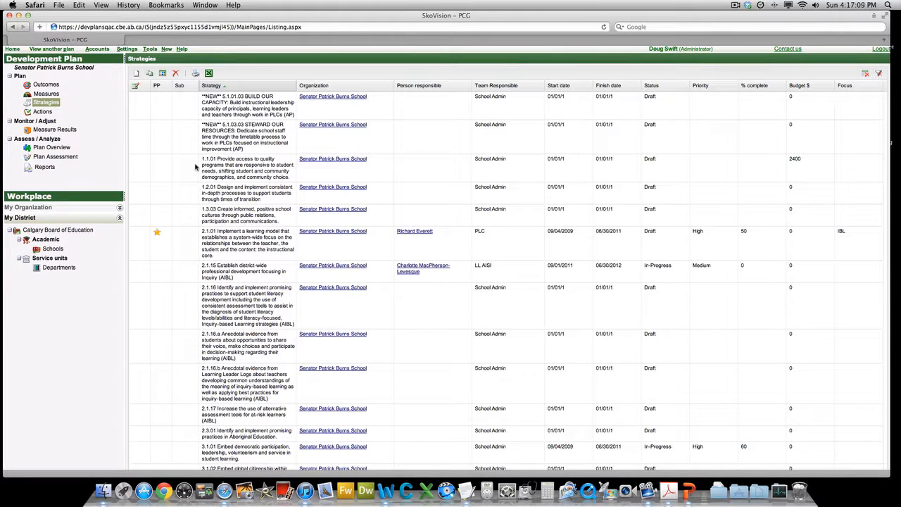
double_click(231, 272)
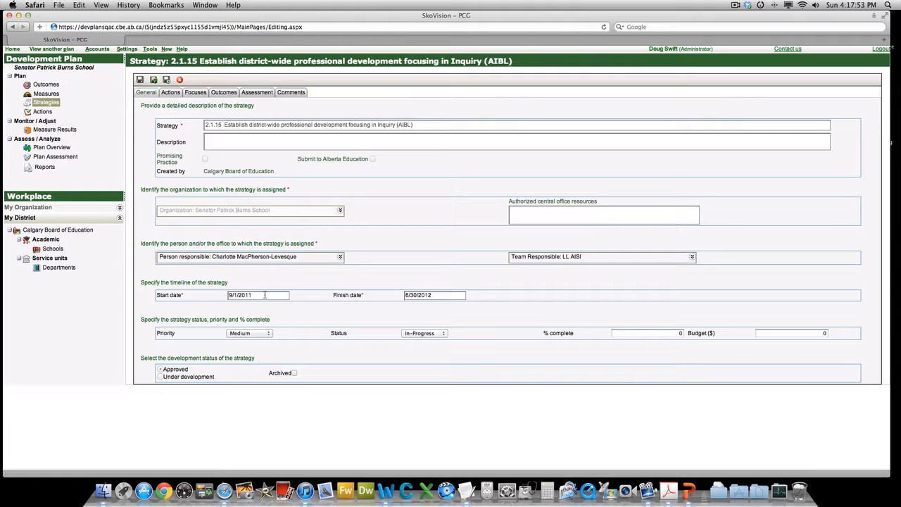
Step: Confirm strategy 2.1.15's timeline as 9/1/2011 to 6/30/2012, then view its actions
click(271, 295)
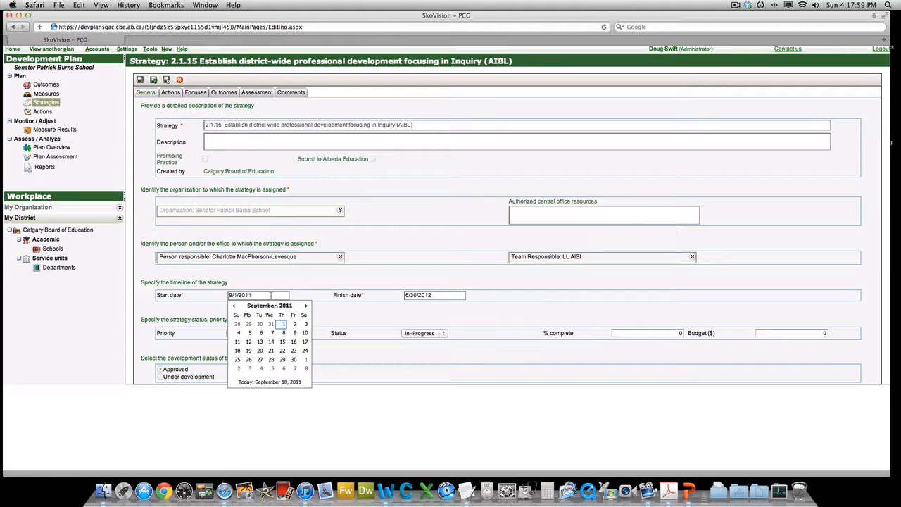
click(432, 295)
drag(432, 295, 402, 295)
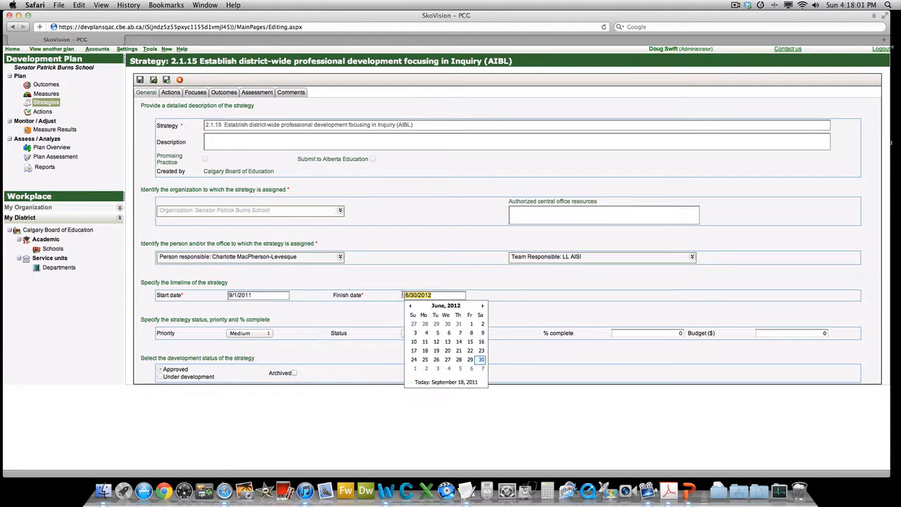
text(6)
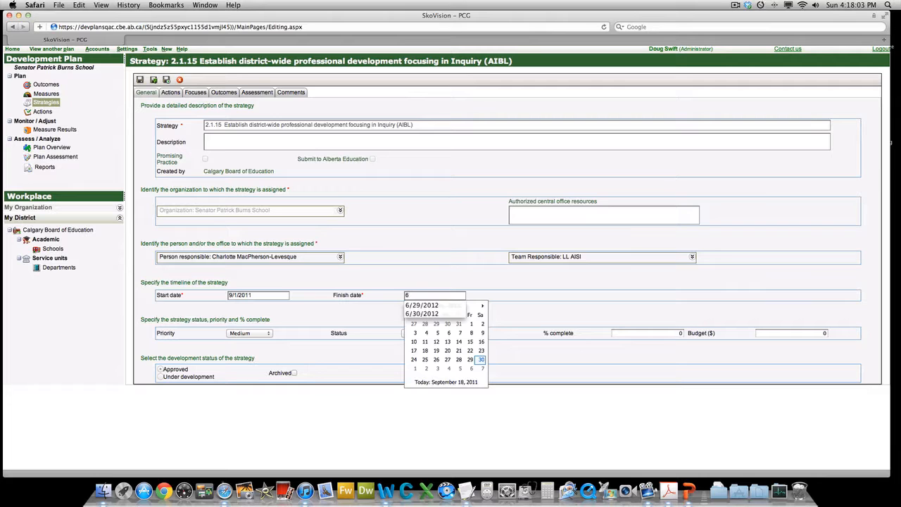
text(/30)
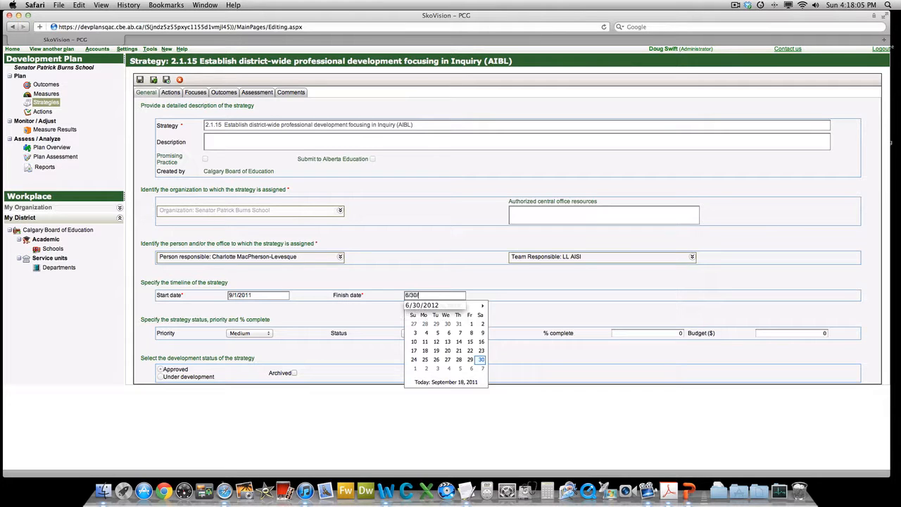
text(/2012)
key(Tab)
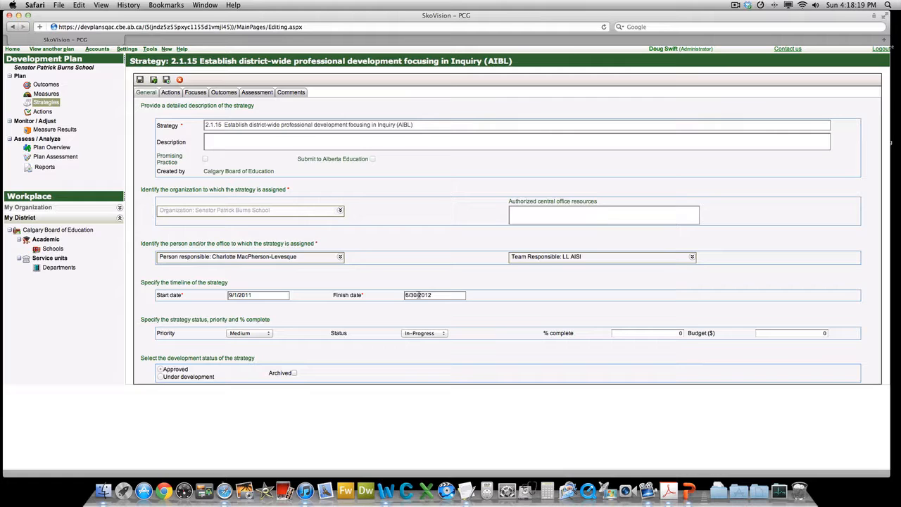
click(173, 95)
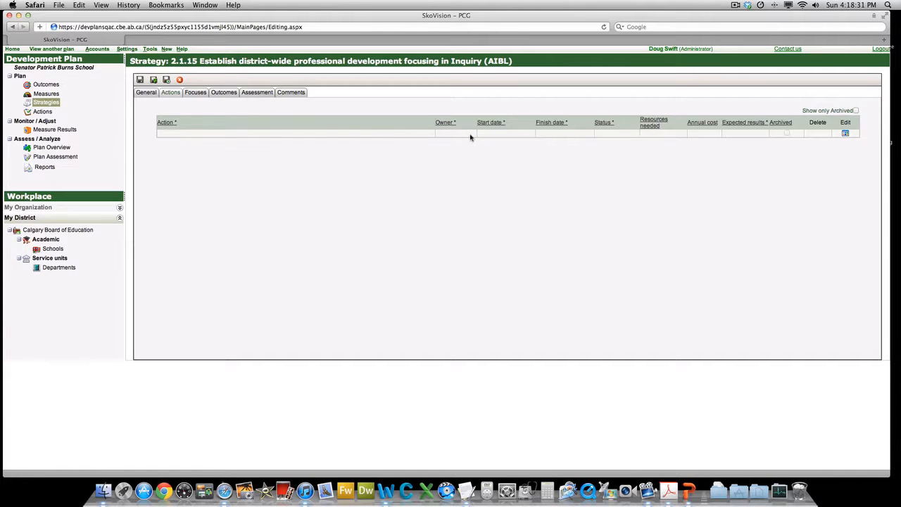
Step: Add a new action row with Action 'test' and Owner 'test'
click(846, 136)
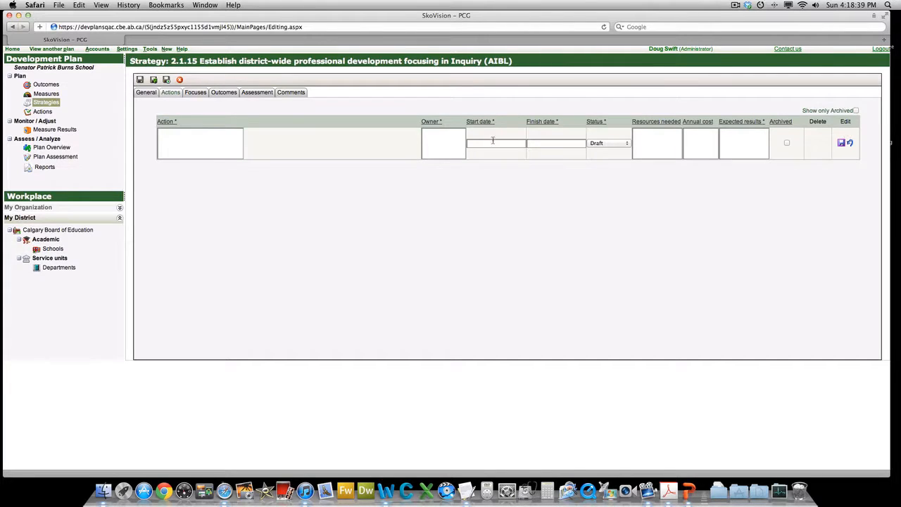
click(214, 132)
text(test)
click(448, 140)
text(test)
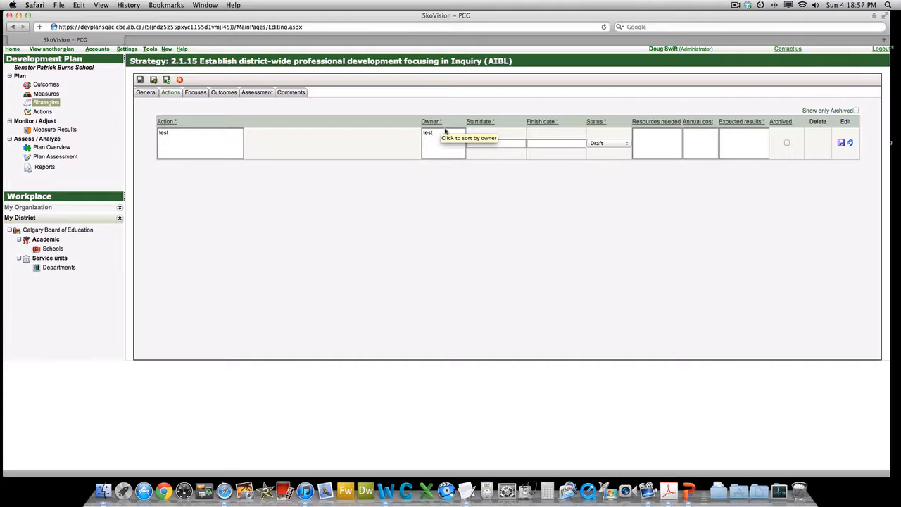
Step: Give the action start date 9/1/2011 and finish date 6/29/2012
click(503, 143)
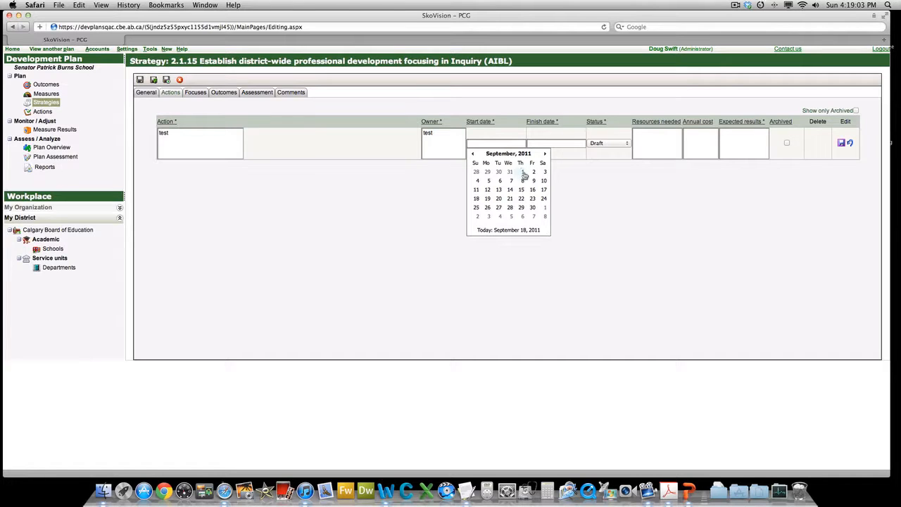
click(523, 173)
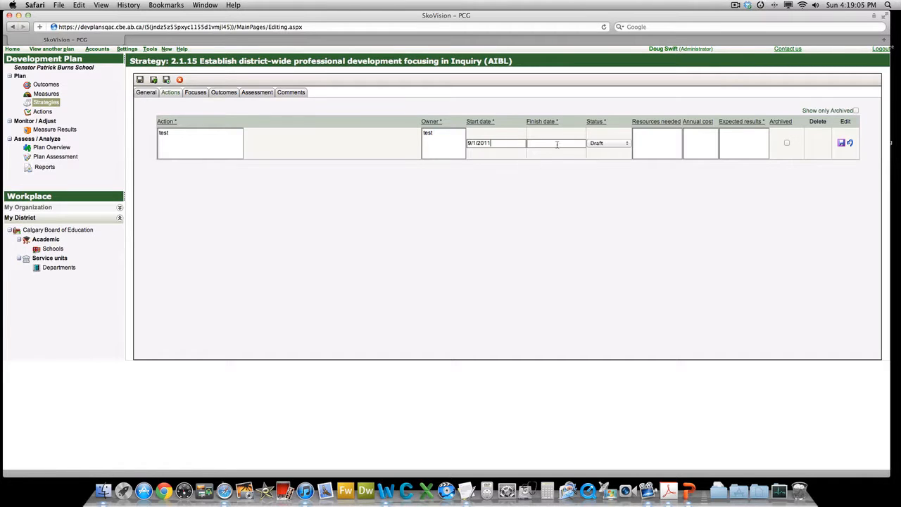
click(557, 143)
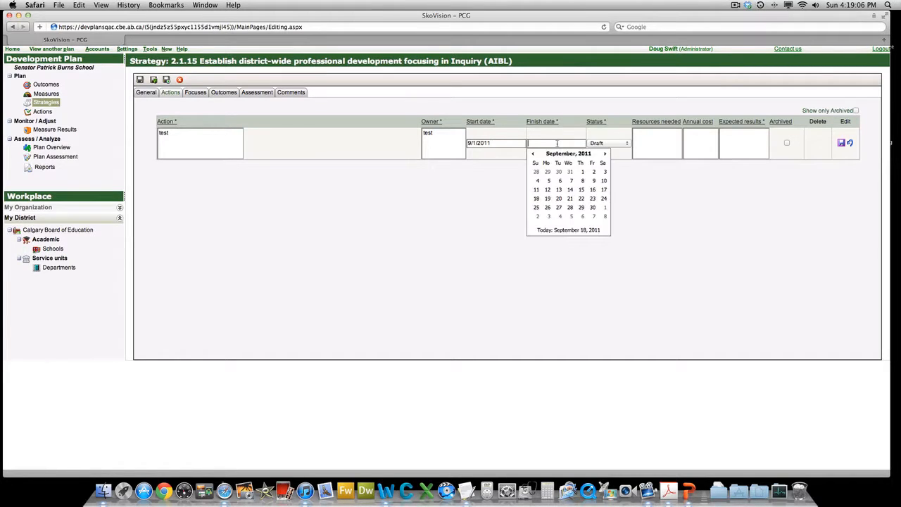
click(605, 154)
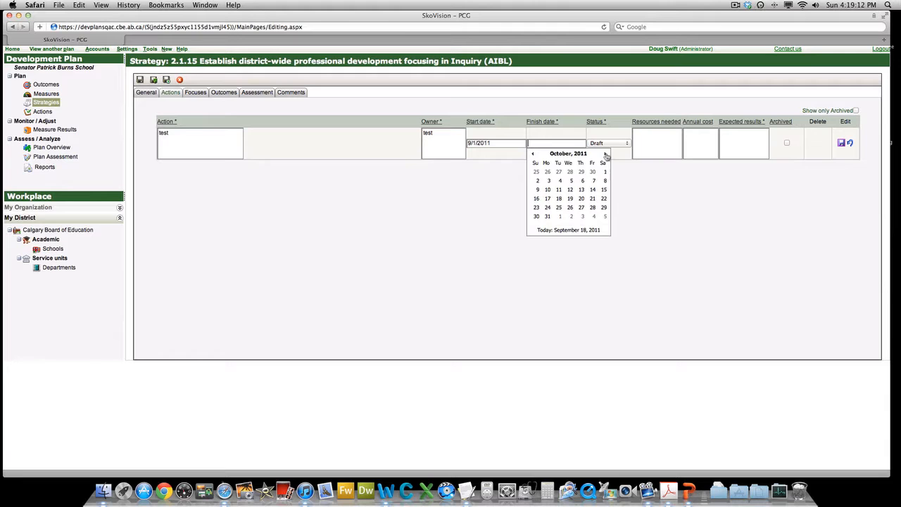
click(564, 155)
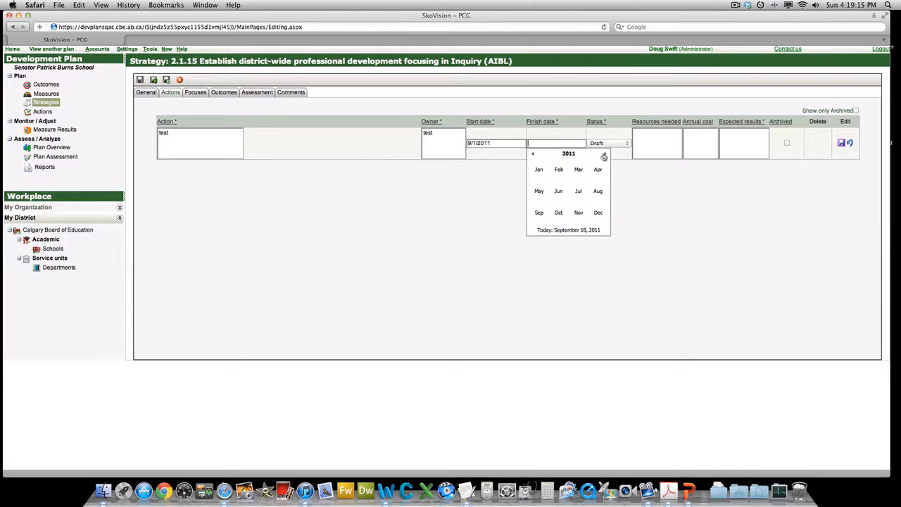
click(604, 154)
click(558, 192)
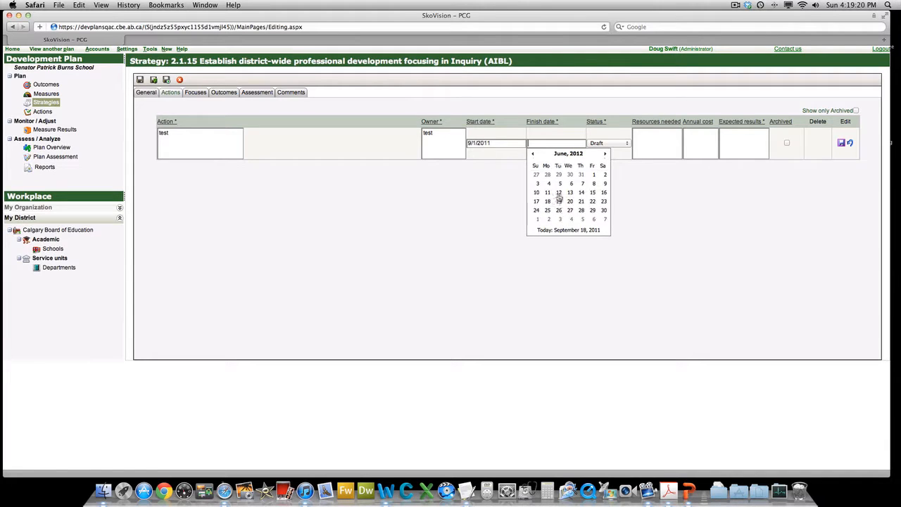
click(592, 210)
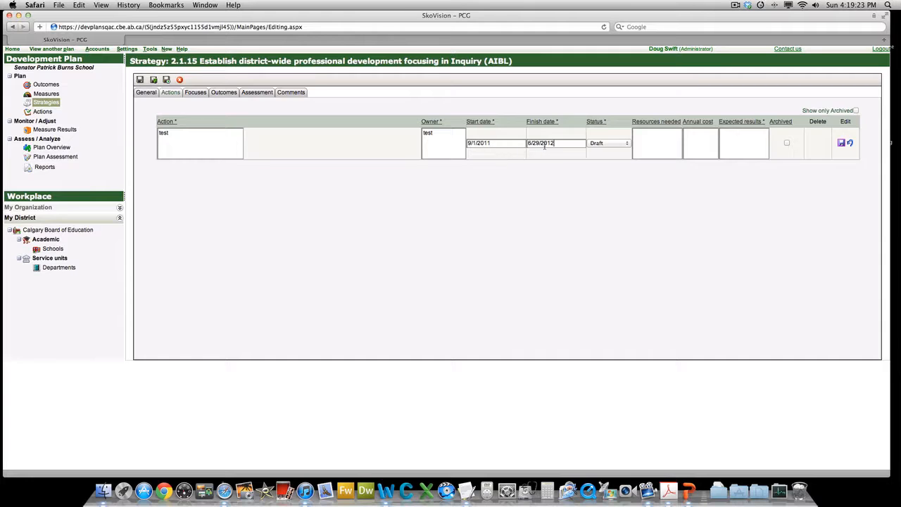
Step: Set the action's status to In-Progress
click(626, 147)
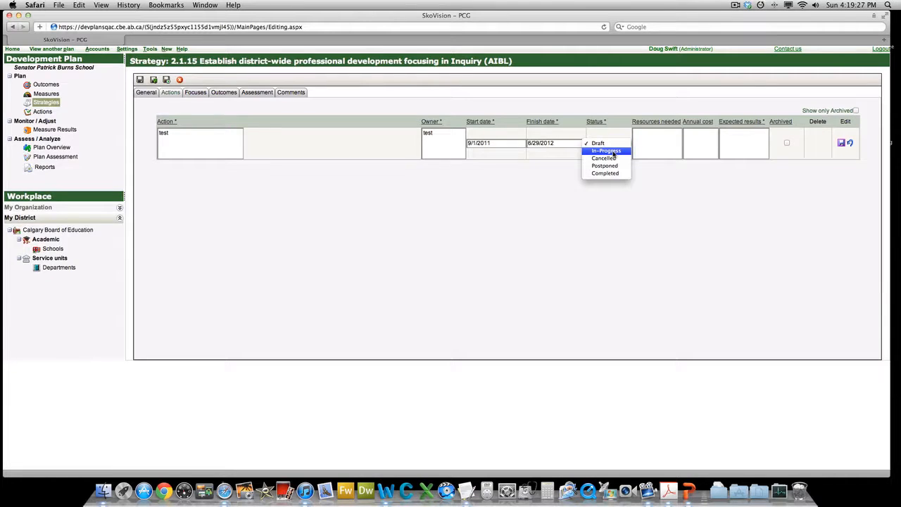
click(613, 152)
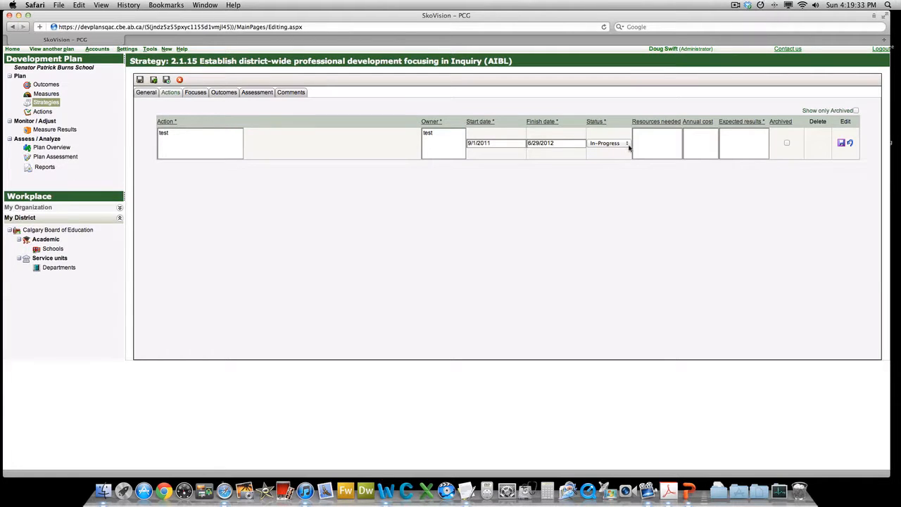
click(628, 145)
click(628, 146)
Step: Enter 'test' as Expected results and save the new action row
click(740, 134)
text(test)
click(842, 144)
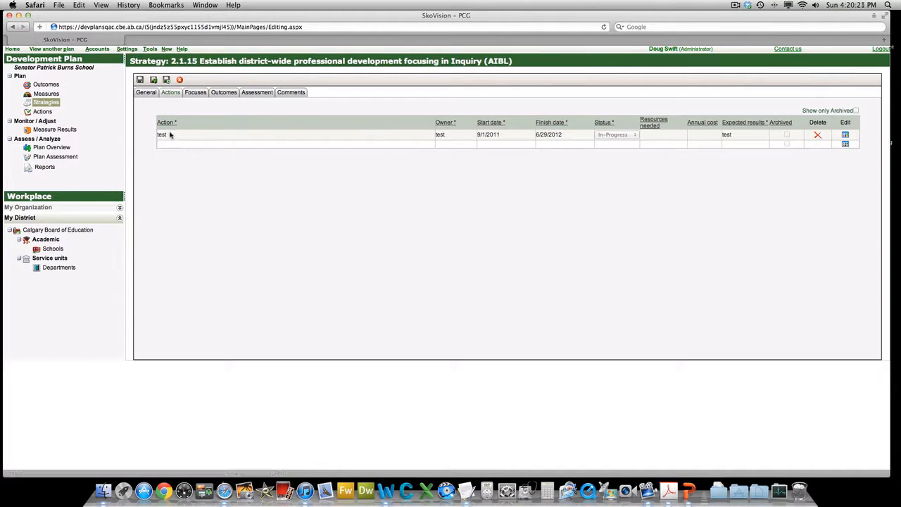
Step: Change the action to 'test test' with status Completed and save the row
click(846, 135)
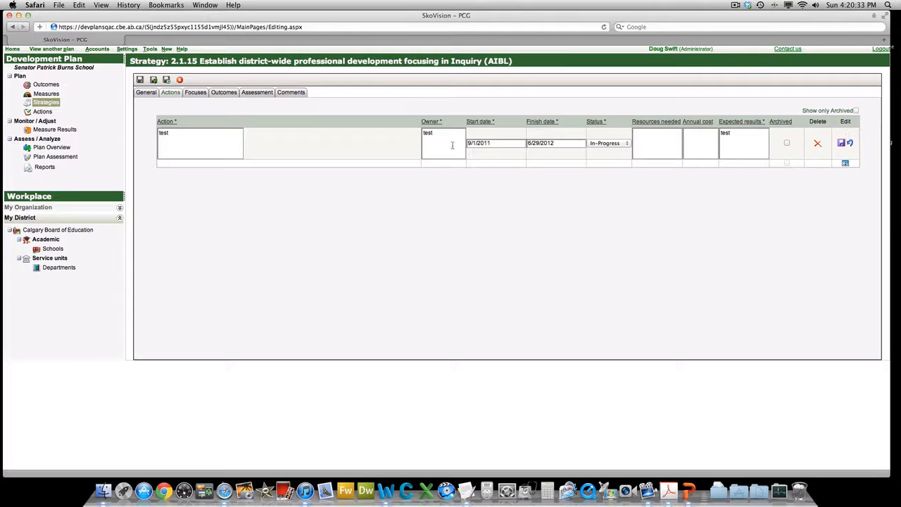
text(test)
click(627, 144)
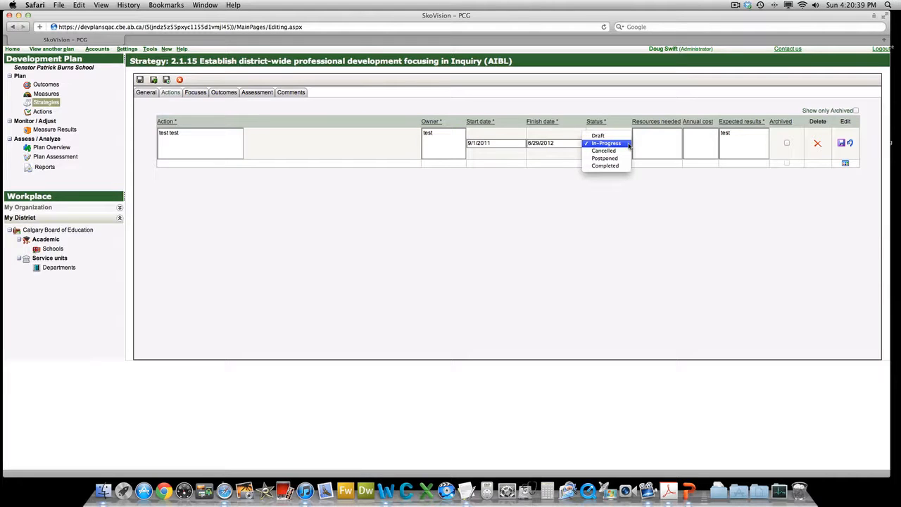
click(617, 166)
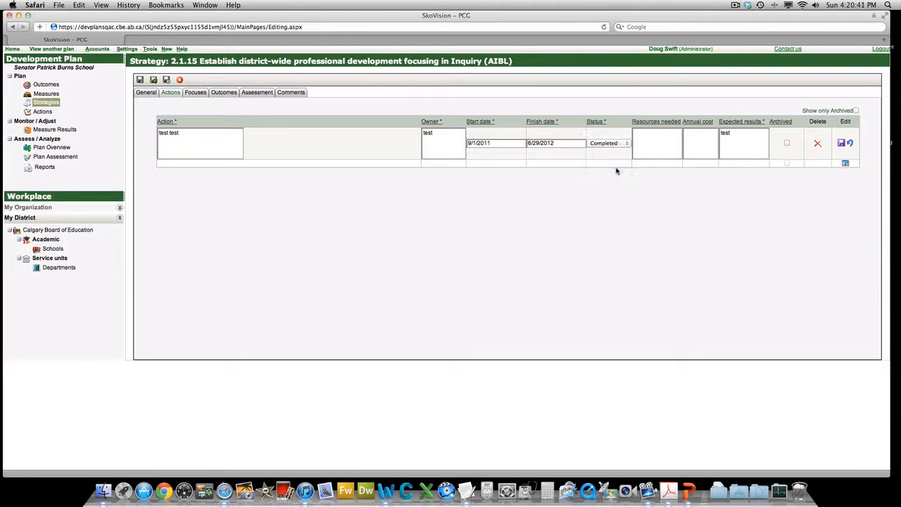
click(841, 144)
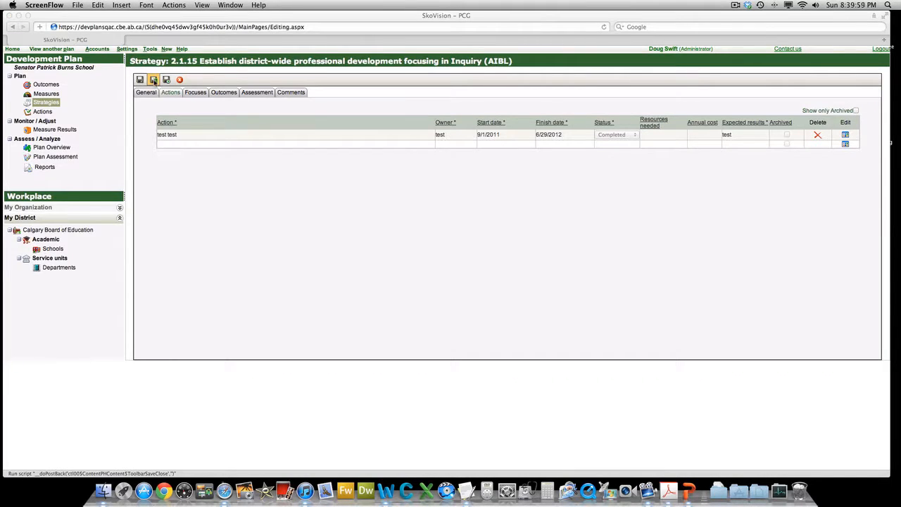
click(153, 81)
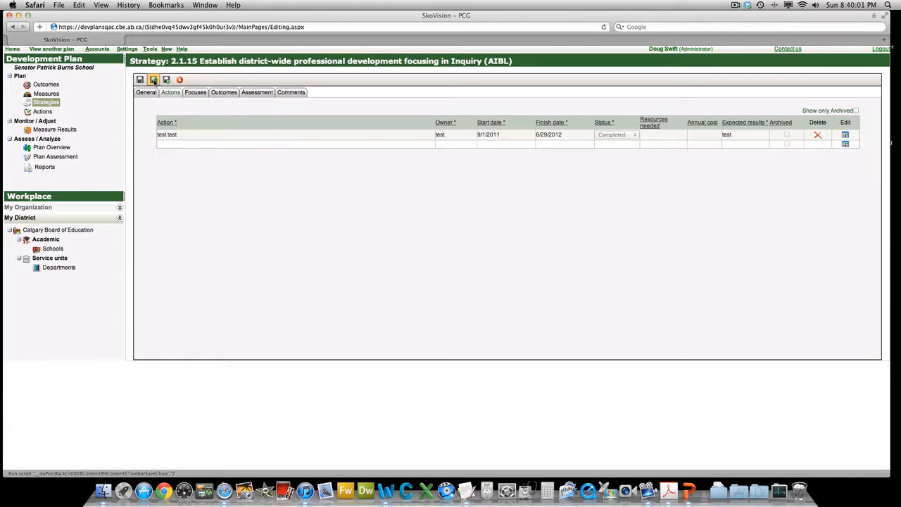